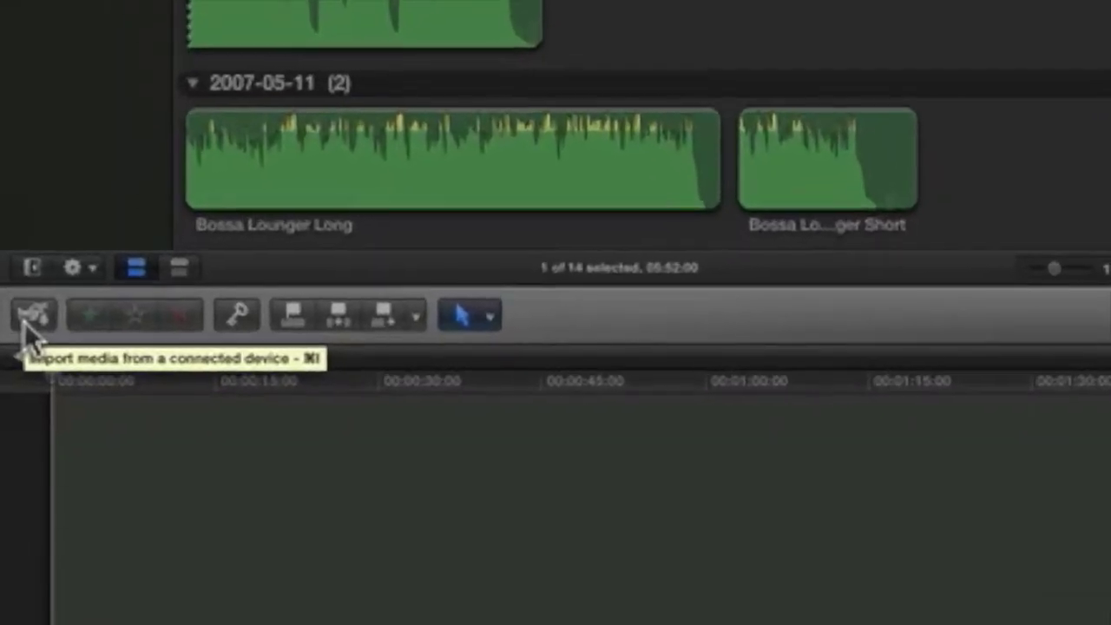
# Step: Open the CAM_MEM camera import window and select Clips #7 and #8
pyautogui.click(35, 311)
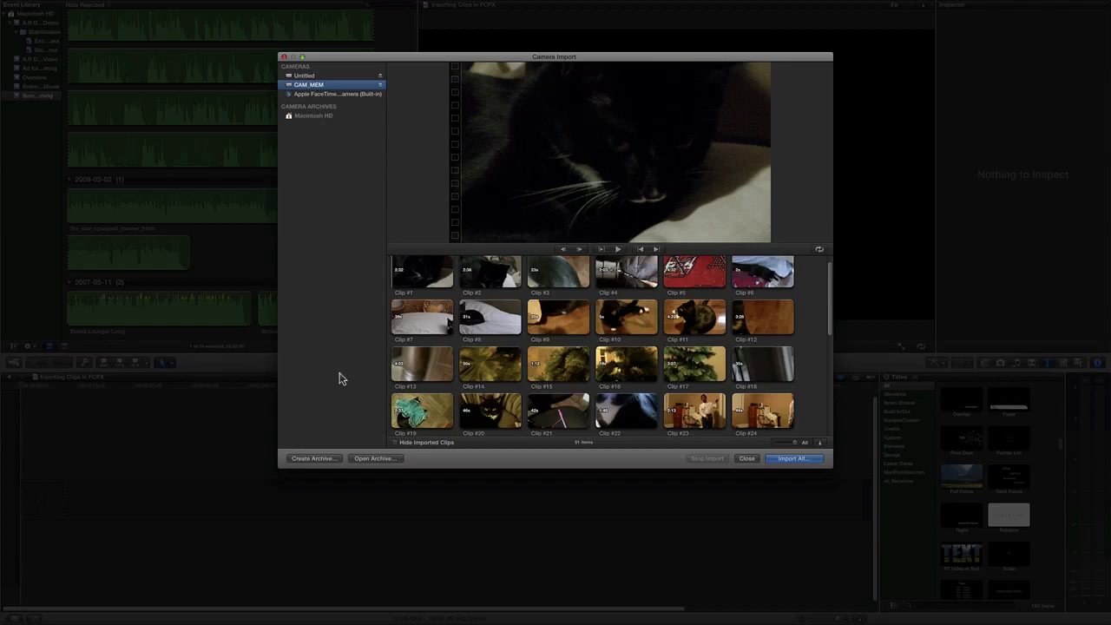
pyautogui.click(413, 335)
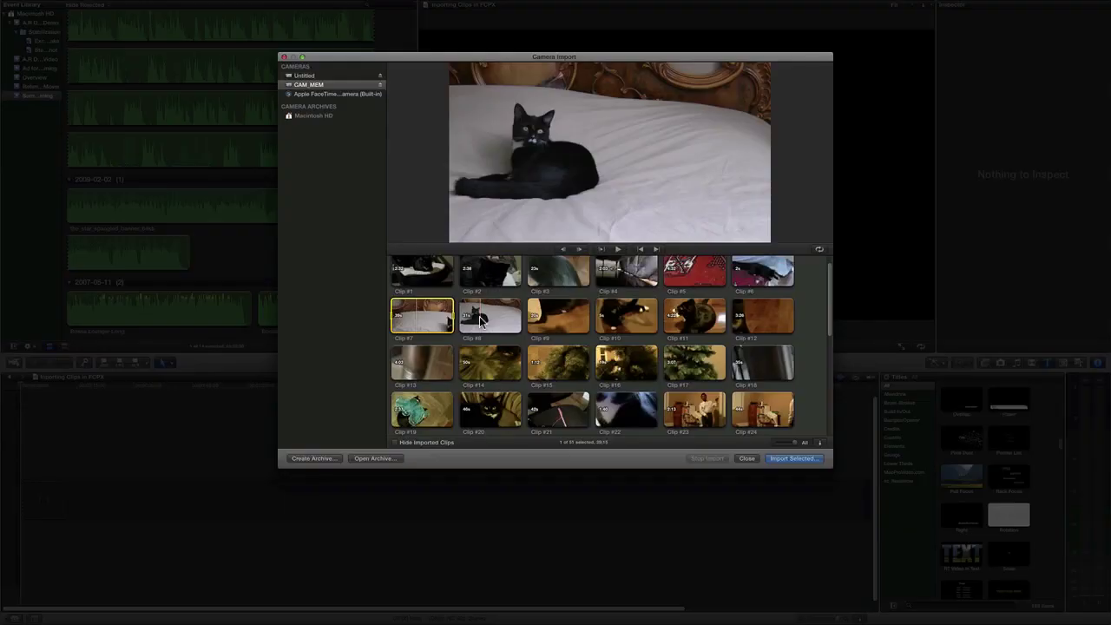
pyautogui.keyDown('shift'); pyautogui.click(482, 322); pyautogui.keyUp('shift')
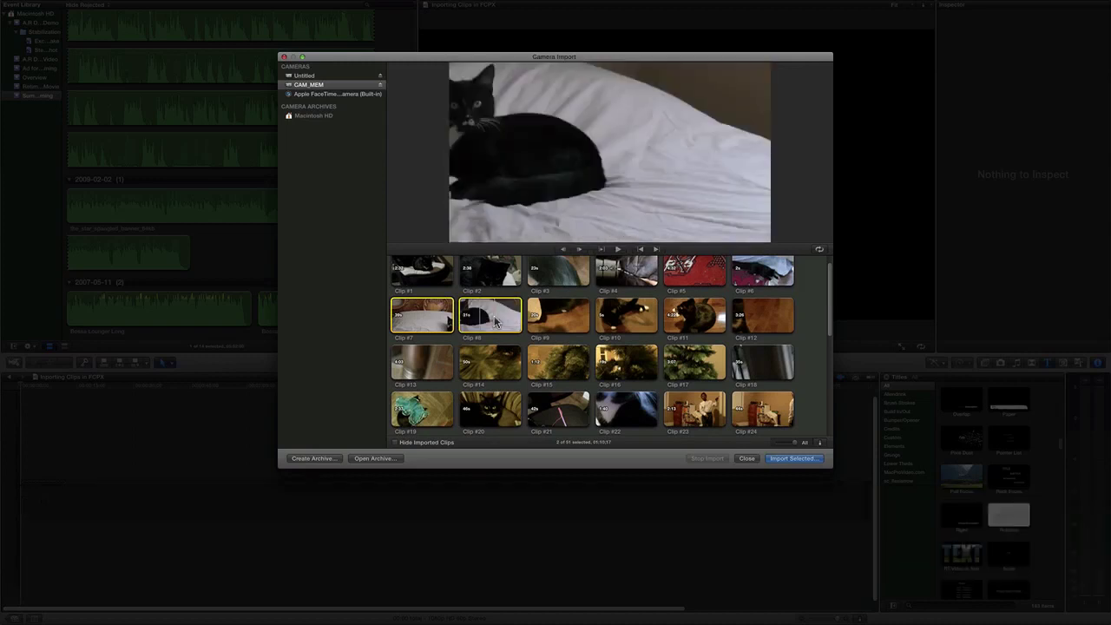
pyautogui.scroll(-1, 497, 322)
pyautogui.scroll(2, 496, 323)
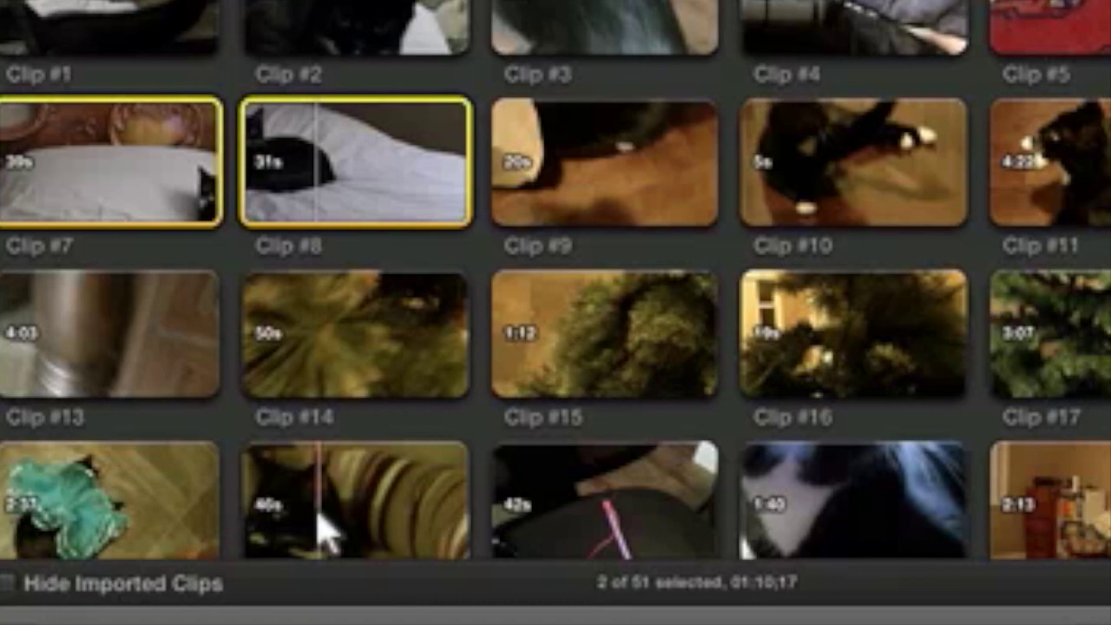
# Step: Add Clips #1, #20, #44 and a fifth clip to the import selection
pyautogui.keyDown('shift'); pyautogui.click(295, 512); pyautogui.keyUp('shift')
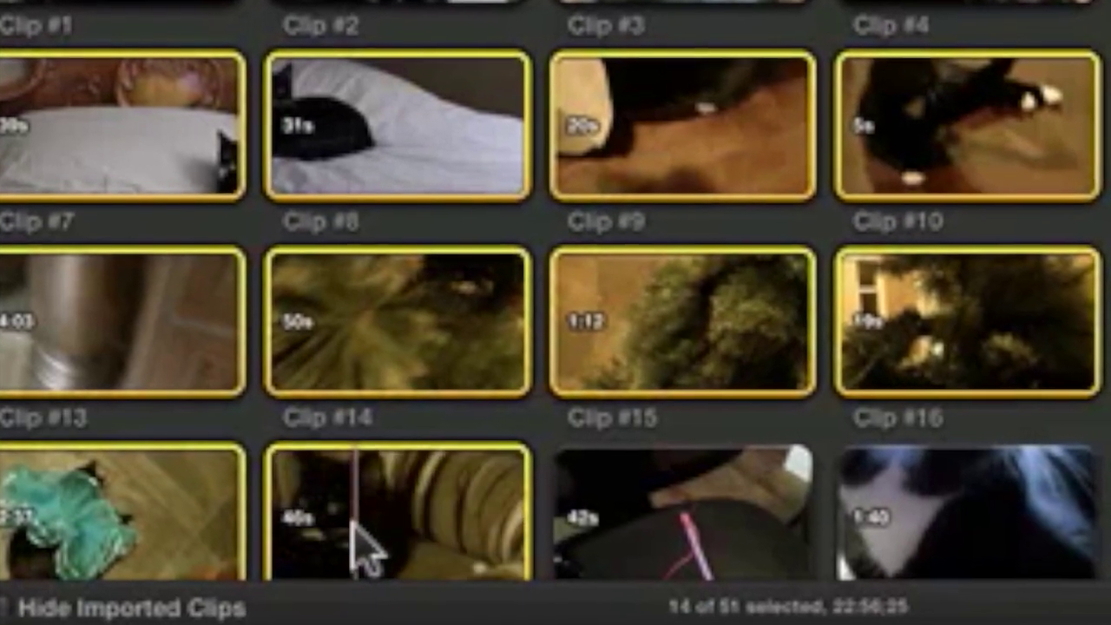
pyautogui.scroll(-8, 373, 556)
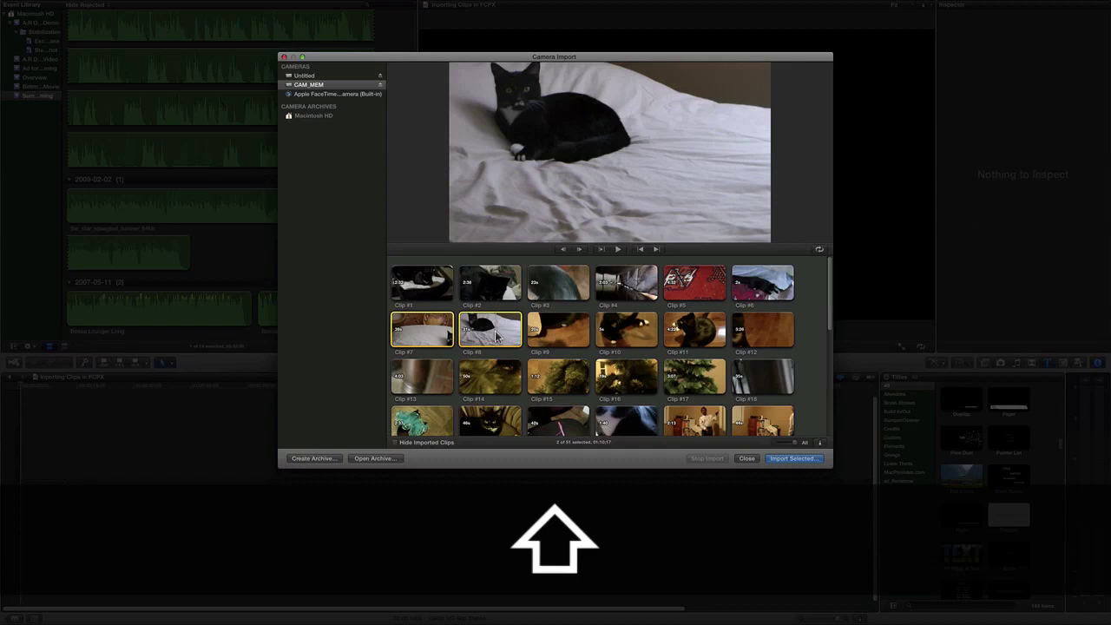
pyautogui.keyDown('super'); pyautogui.click(429, 289); pyautogui.keyUp('super')
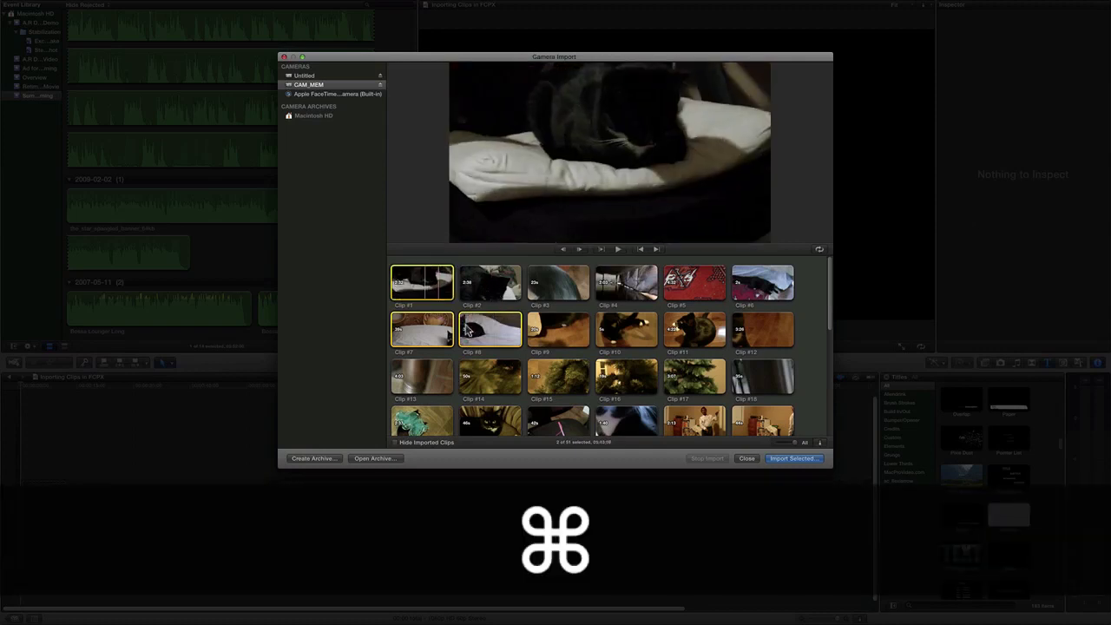
pyautogui.scroll(-2, 485, 347)
pyautogui.keyDown('super'); pyautogui.click(485, 361); pyautogui.keyUp('super')
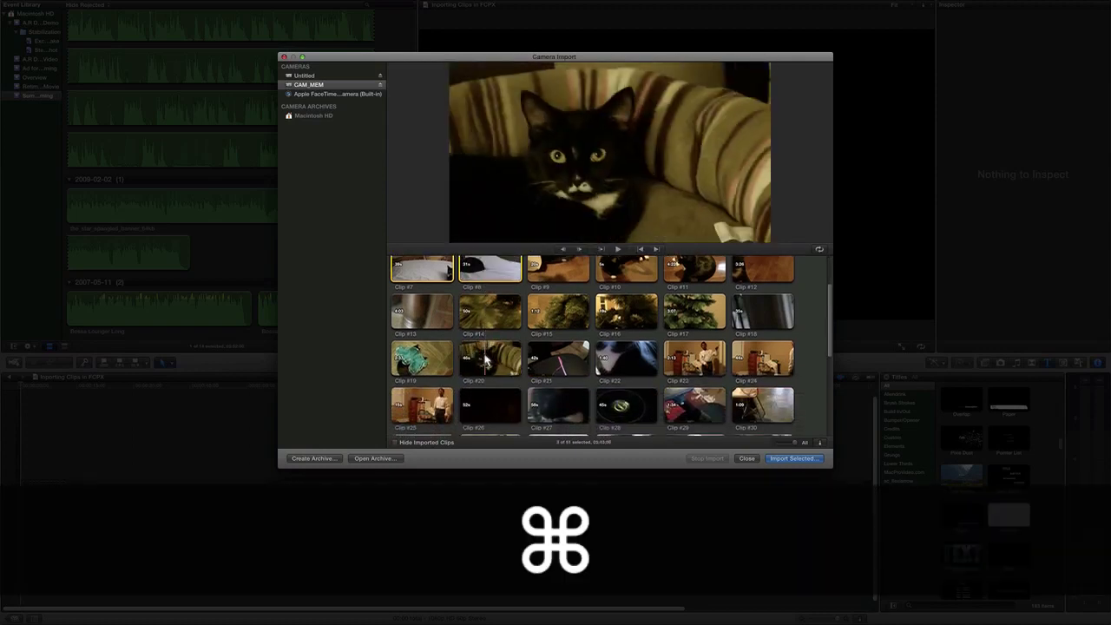
pyautogui.scroll(-5, 485, 359)
pyautogui.keyDown('super'); pyautogui.click(485, 358); pyautogui.keyUp('super')
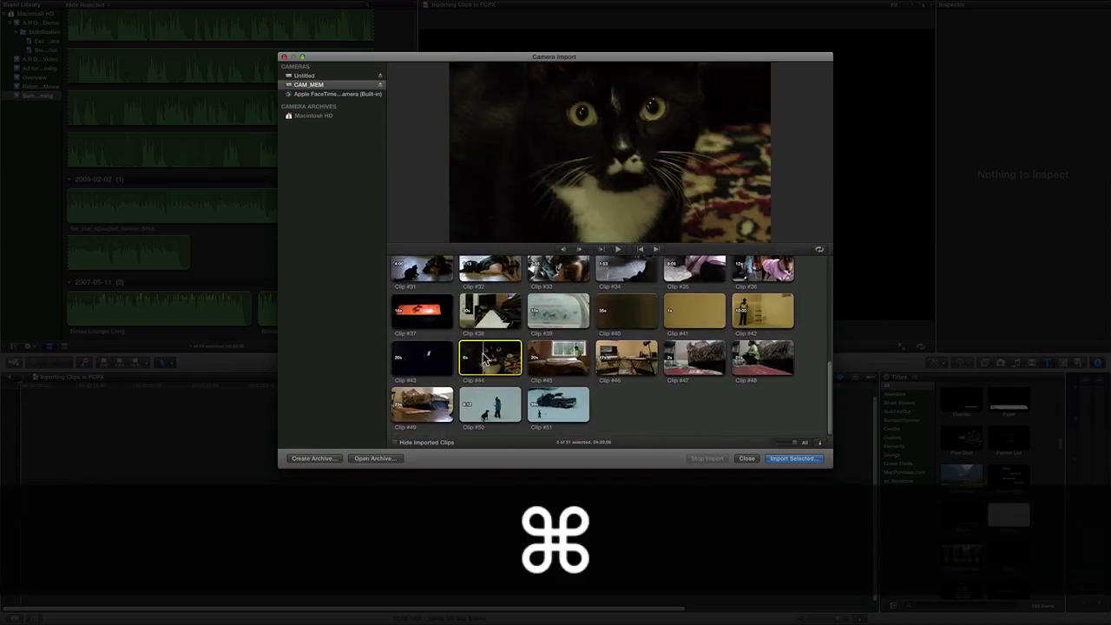
pyautogui.keyDown('super'); pyautogui.click(556, 359); pyautogui.keyUp('super')
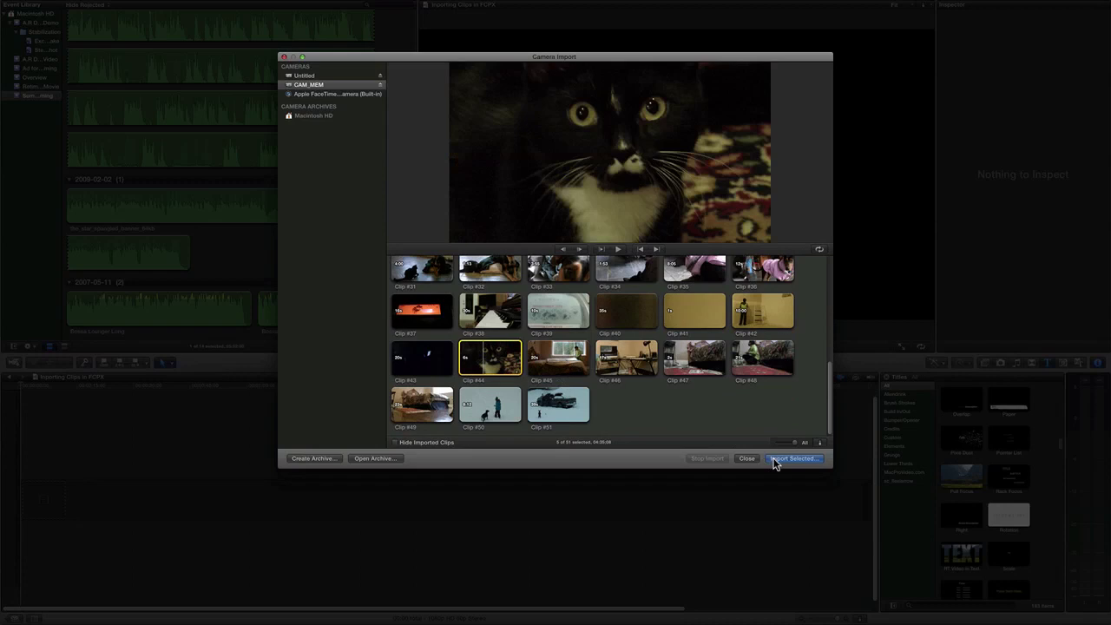
# Step: Import the selected clips into a new event 'Kitten Videos' and close the import window
pyautogui.click(779, 460)
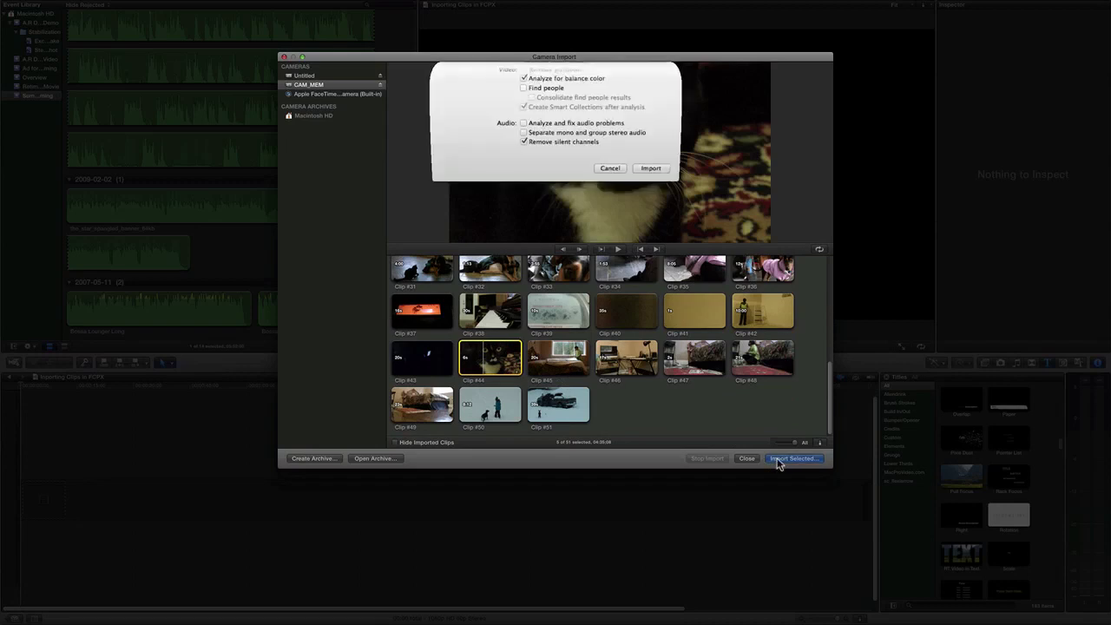
pyautogui.click(471, 94)
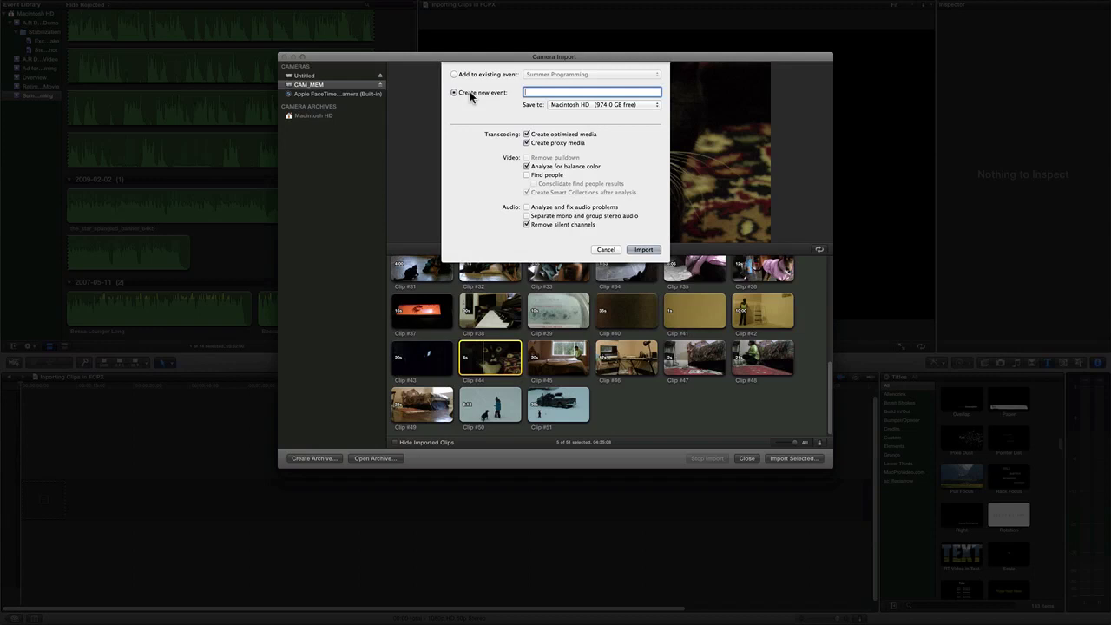
pyautogui.write('Kitten Vi')
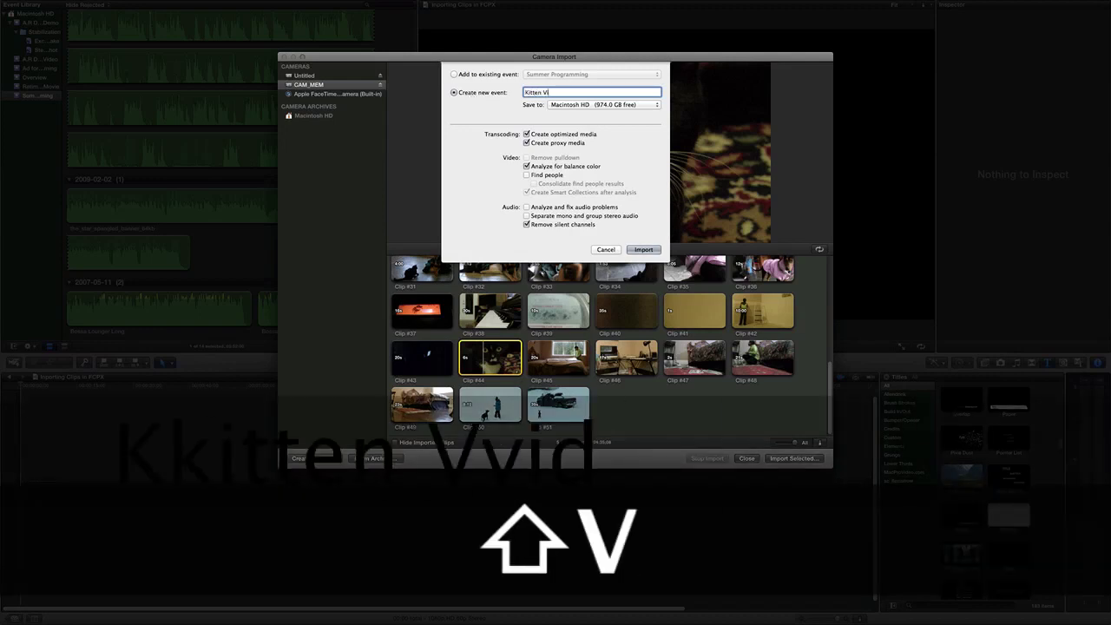
pyautogui.write('deos')
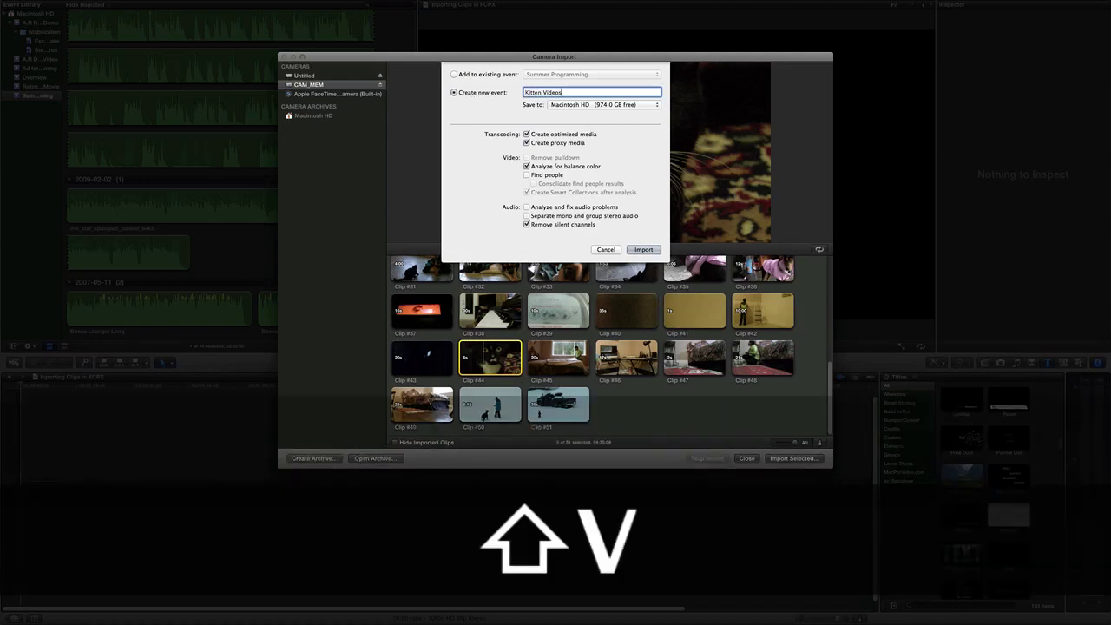
pyautogui.click(642, 250)
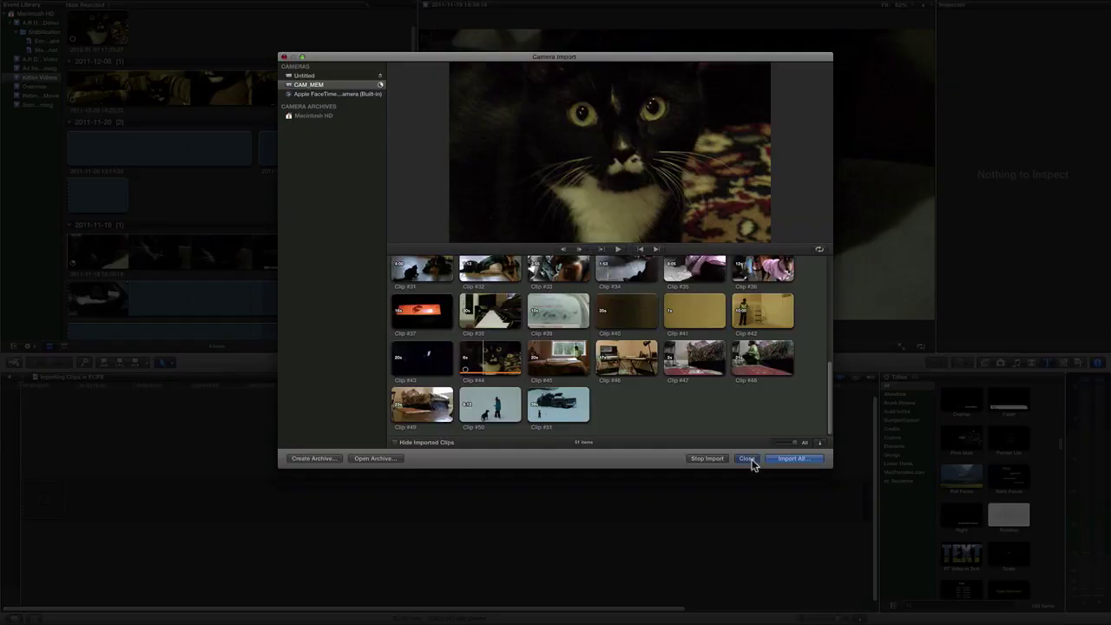
pyautogui.click(748, 460)
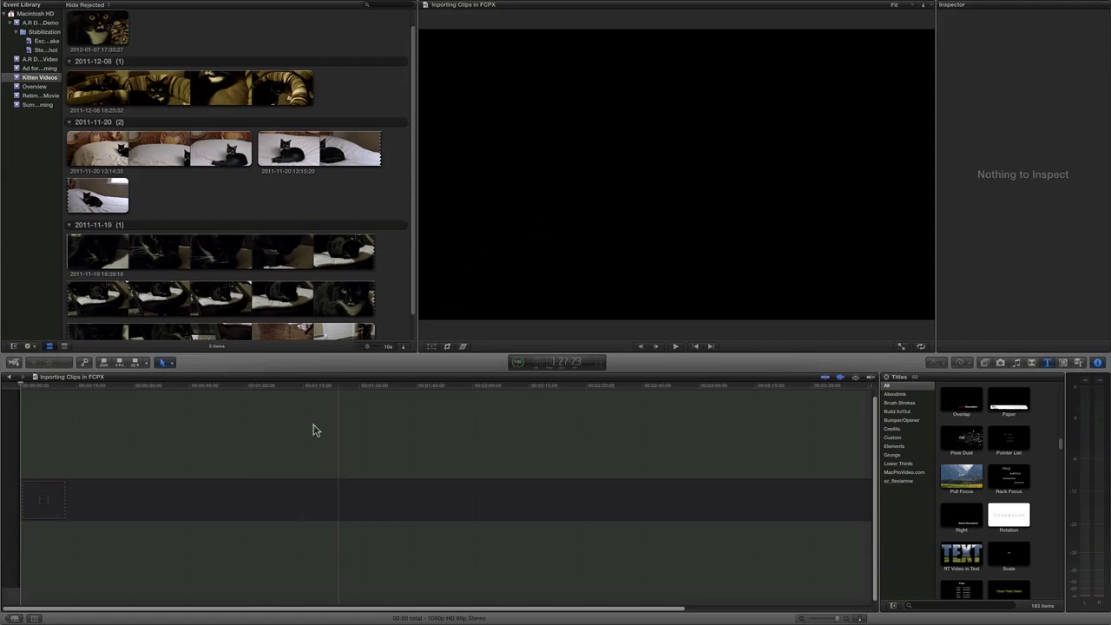
# Step: Create a new project 'Kitten Project' with Kitten Videos as its default event
pyautogui.click(14, 617)
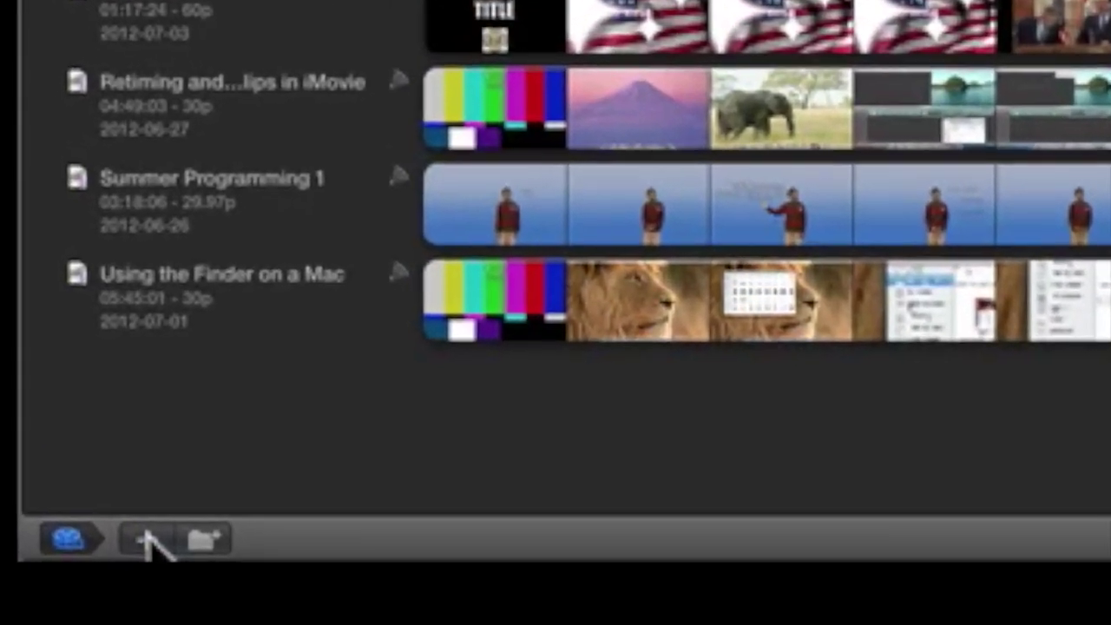
pyautogui.click(66, 407)
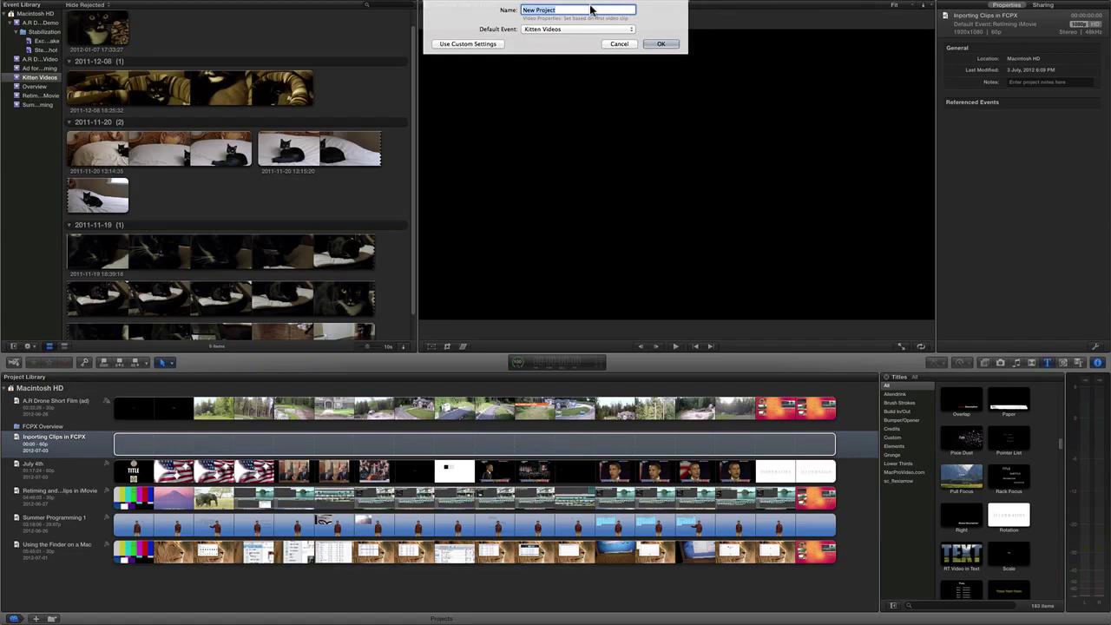
pyautogui.write('Kitten Pro')
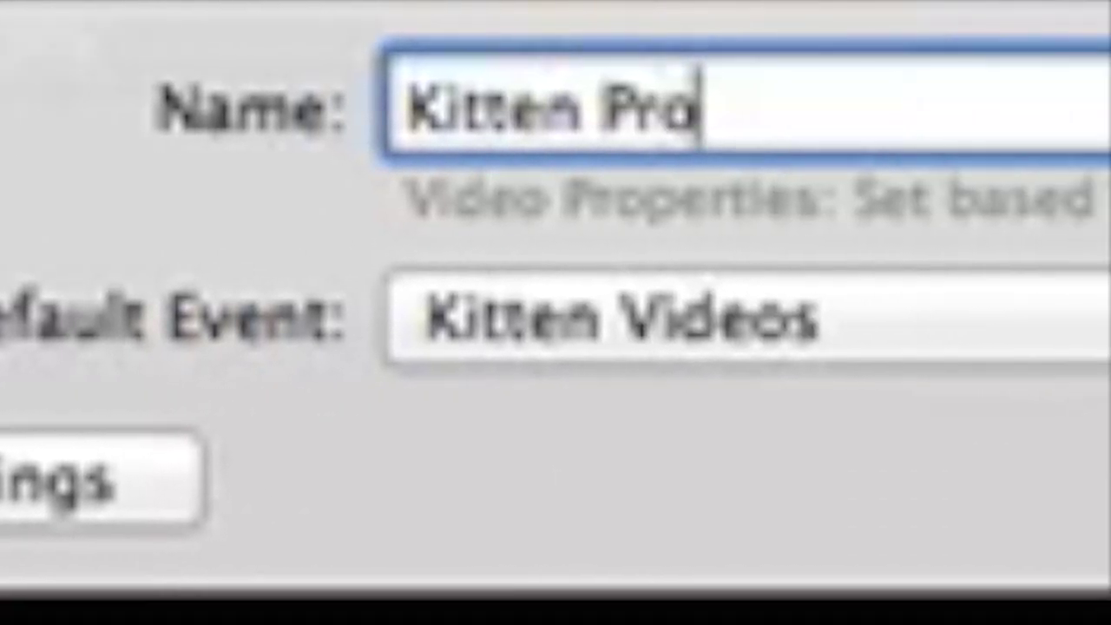
pyautogui.write('ject')
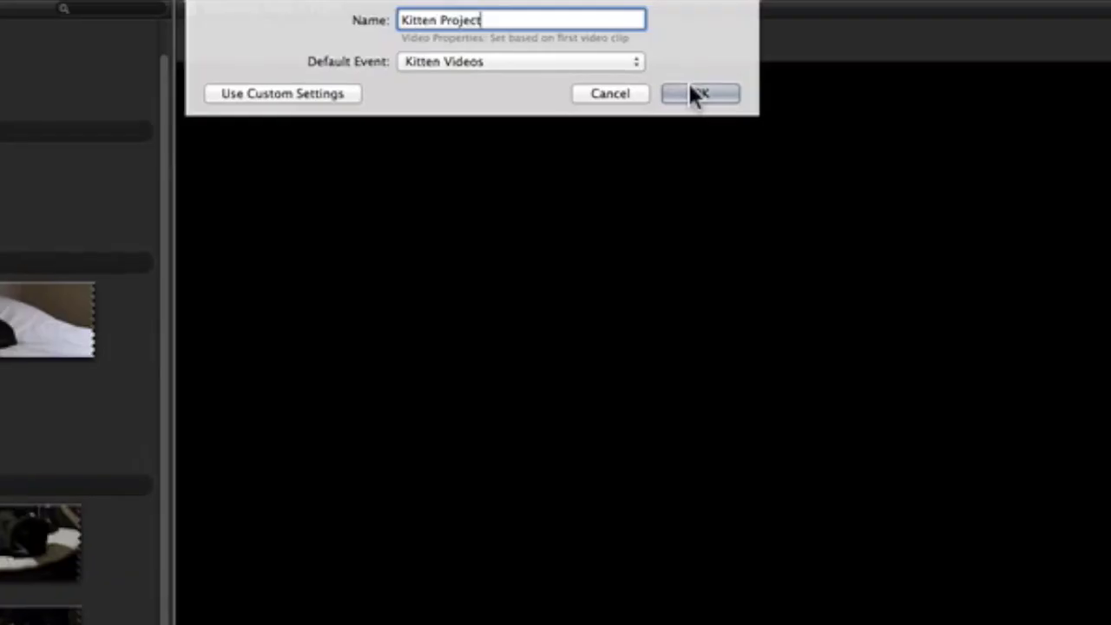
pyautogui.click(695, 94)
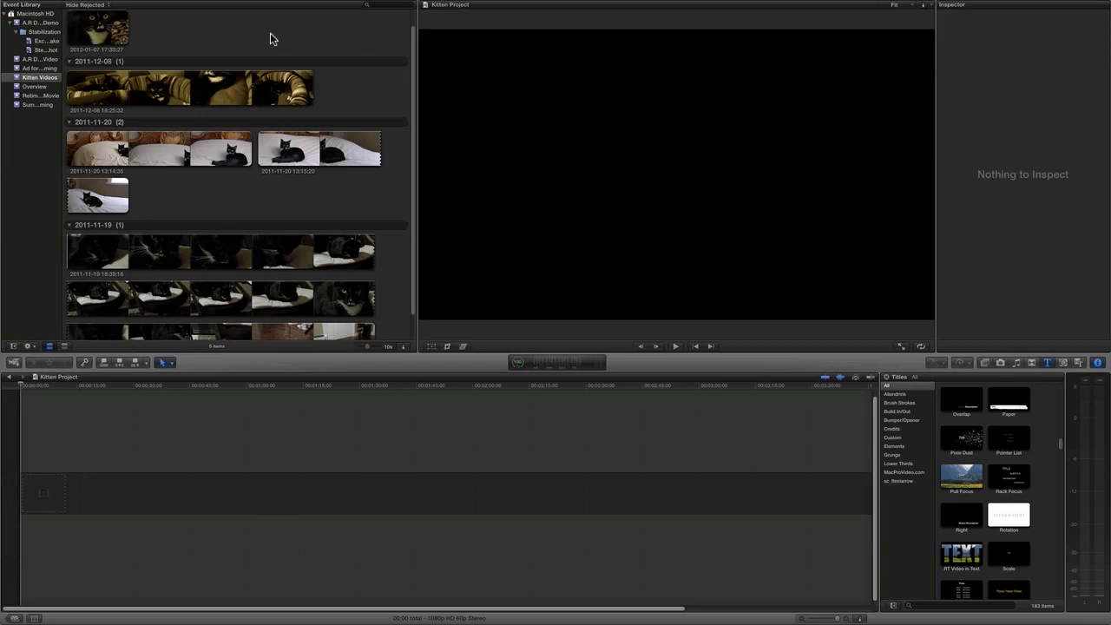
# Step: Play the first kitten clip and set its out point at 00:37
pyautogui.press('space')
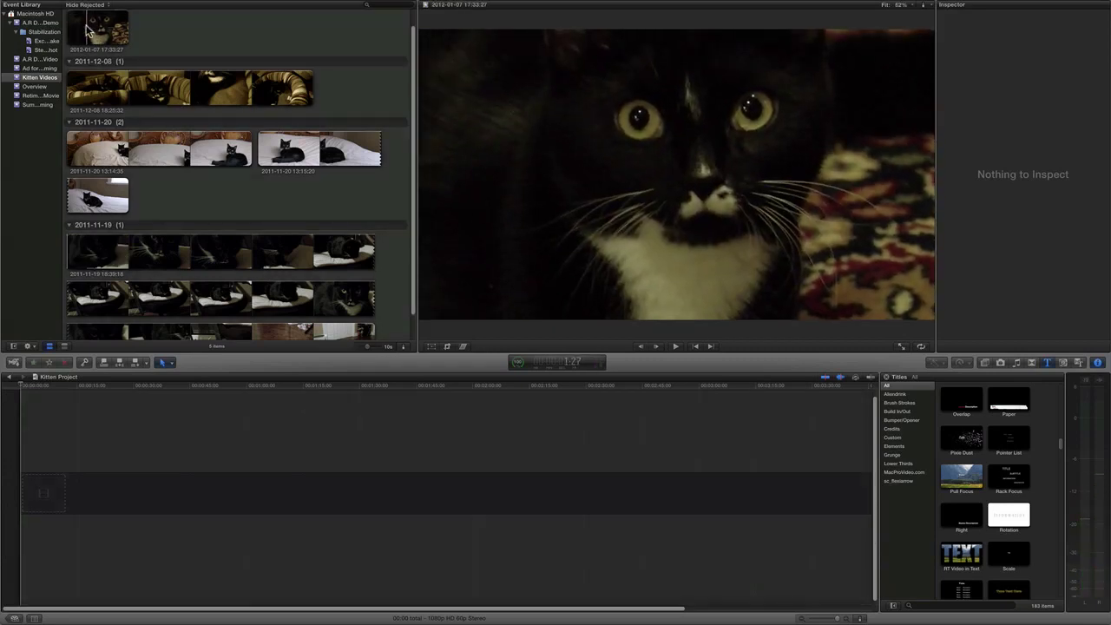
pyautogui.click(88, 32)
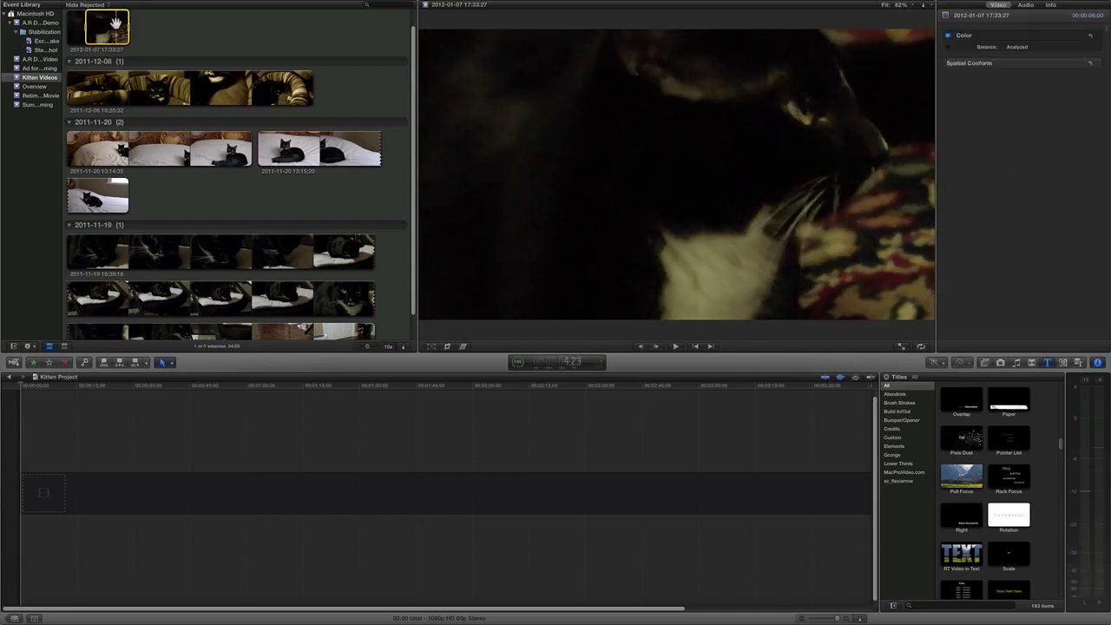
pyautogui.press('o')
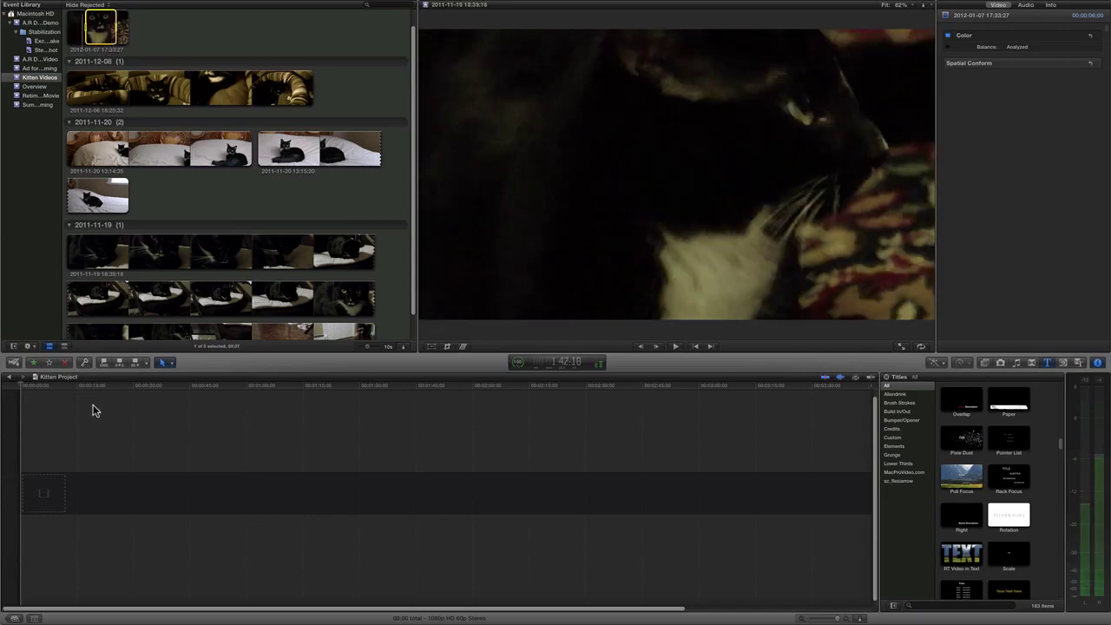
pyautogui.click(102, 391)
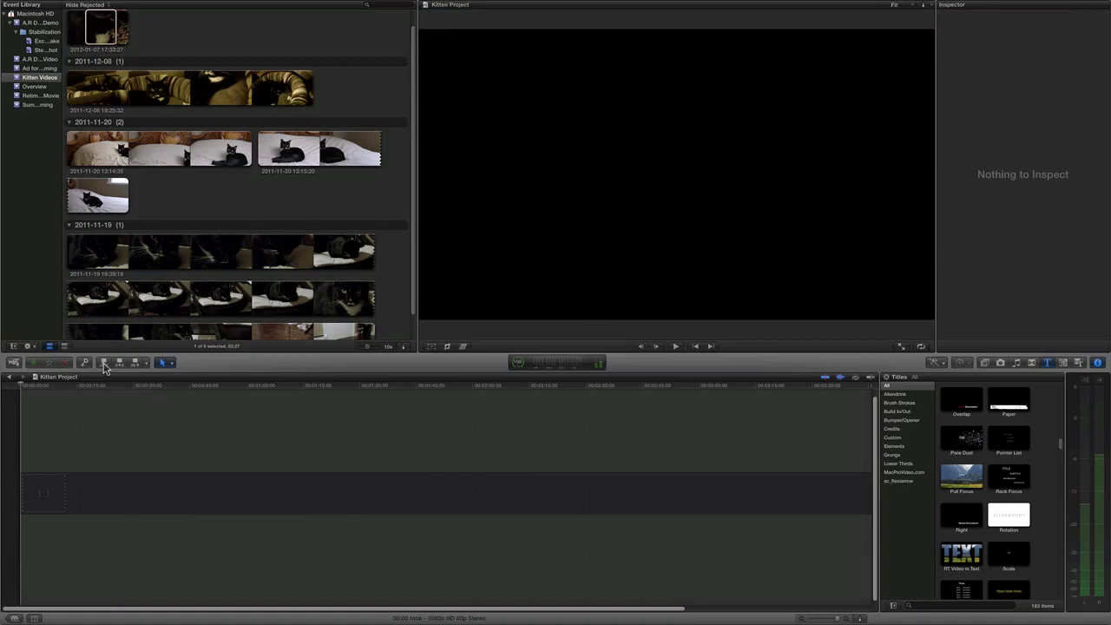
# Step: Connect the marked range to the timeline, then undo it and refocus the event browser
pyautogui.click(104, 364)
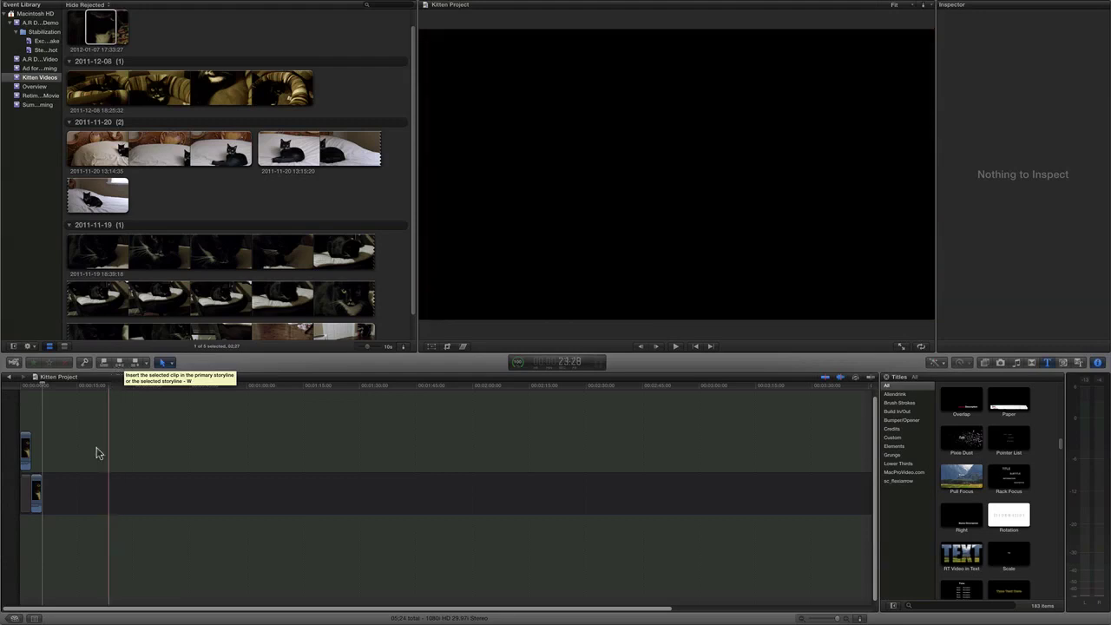
pyautogui.press('super+z')
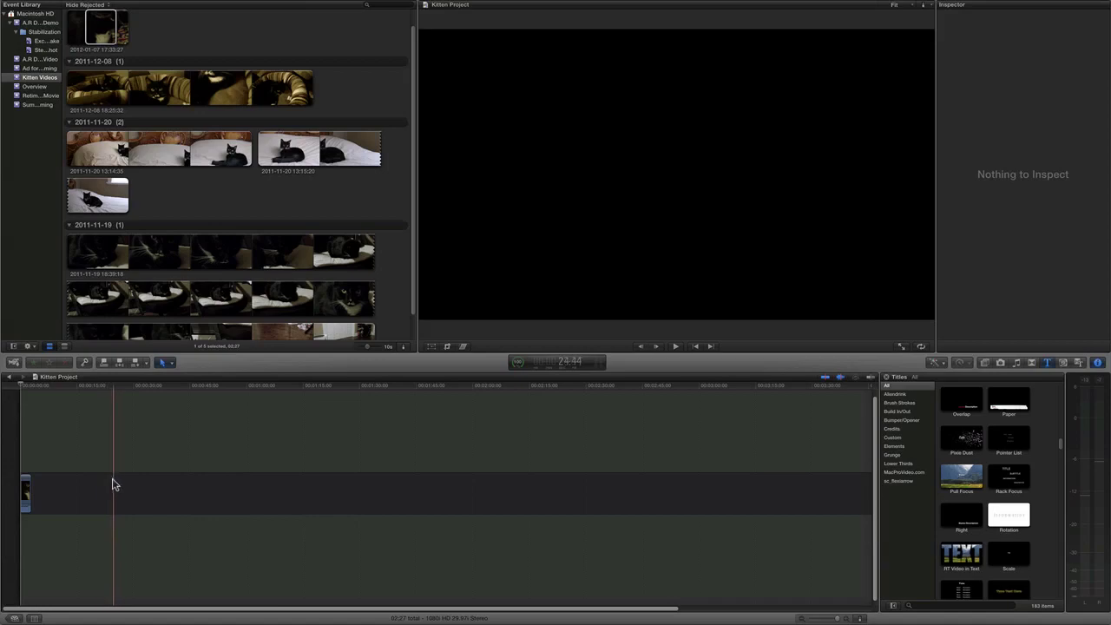
pyautogui.press('super+1')
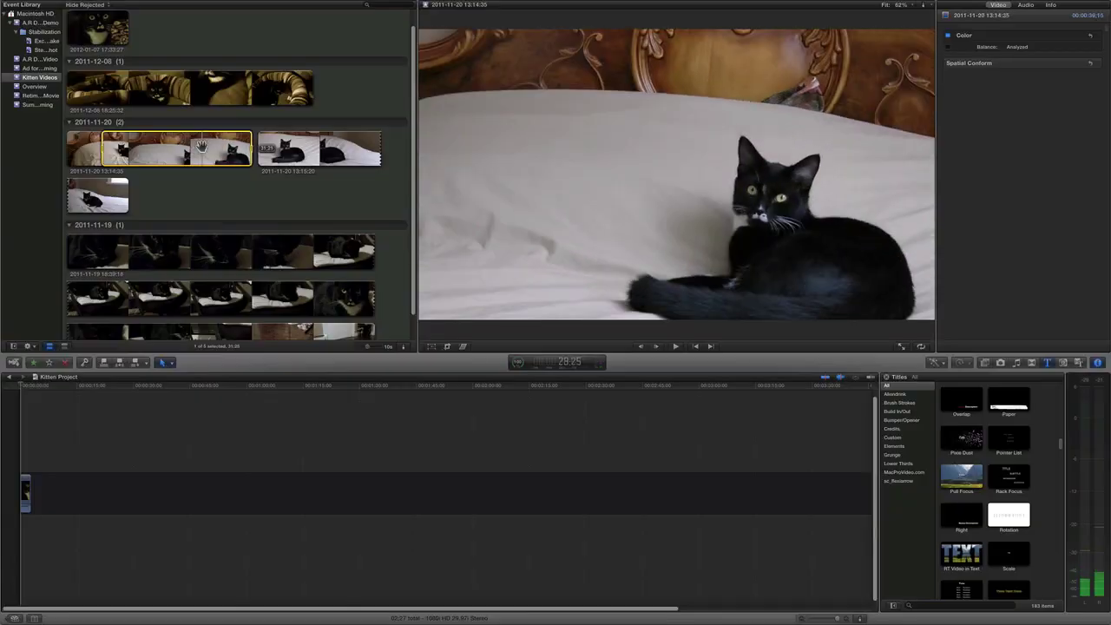
# Step: Drag the 2011-11-20 bed clip into Kitten Project's primary storyline
pyautogui.moveTo(201, 146); pyautogui.dragTo(193, 467)
pyautogui.moveTo(366, 315); pyautogui.dragTo(300, 337)
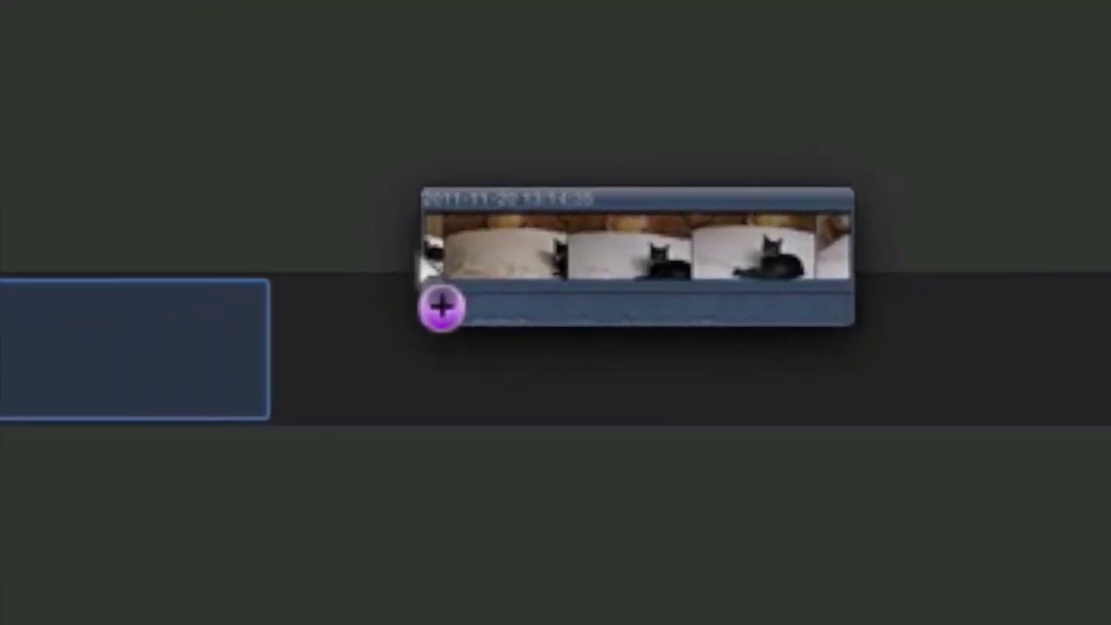
pyautogui.moveTo(475, 264); pyautogui.dragTo(148, 312)
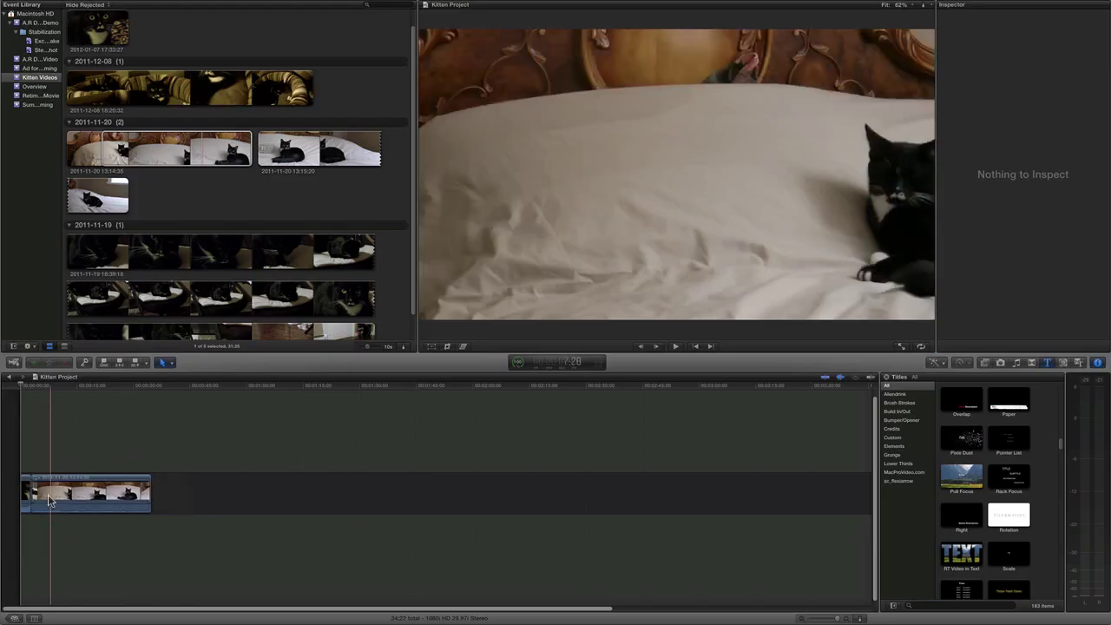